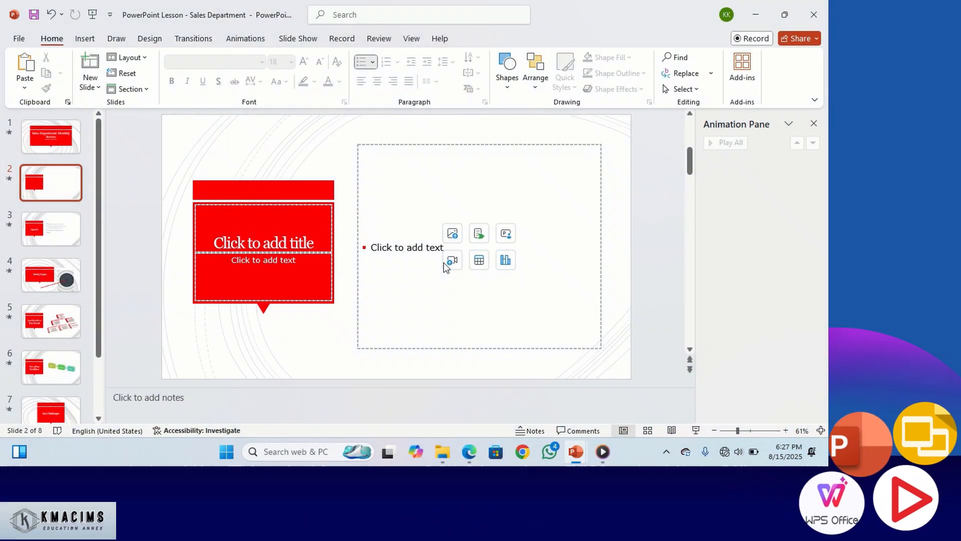
- Insert the Chart1 video from the Downloads folder into slide 2's content placeholder and play it on the slide
{"action": "left_click", "coordinate": [452, 261]}
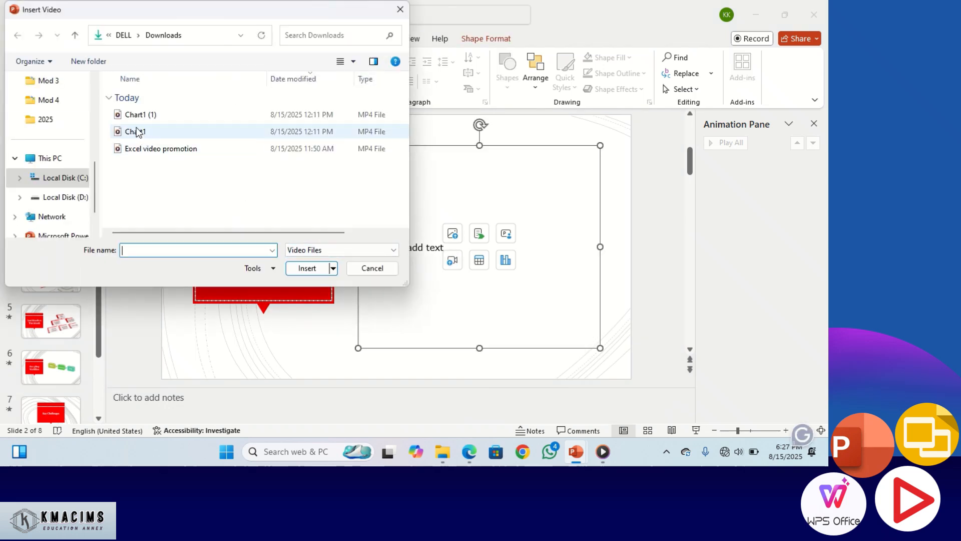
{"action": "double_click", "coordinate": [137, 130]}
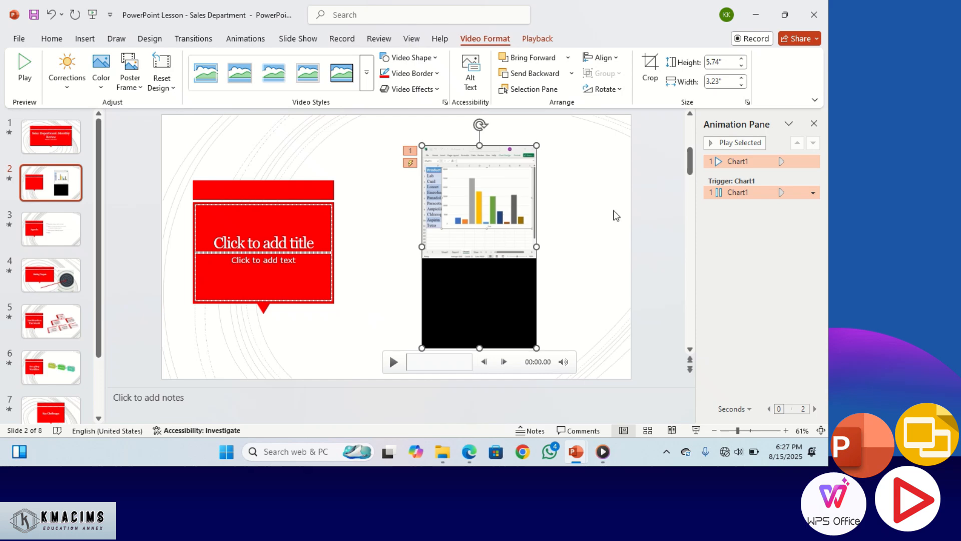
{"action": "left_click", "coordinate": [593, 225]}
{"action": "left_click", "coordinate": [503, 267]}
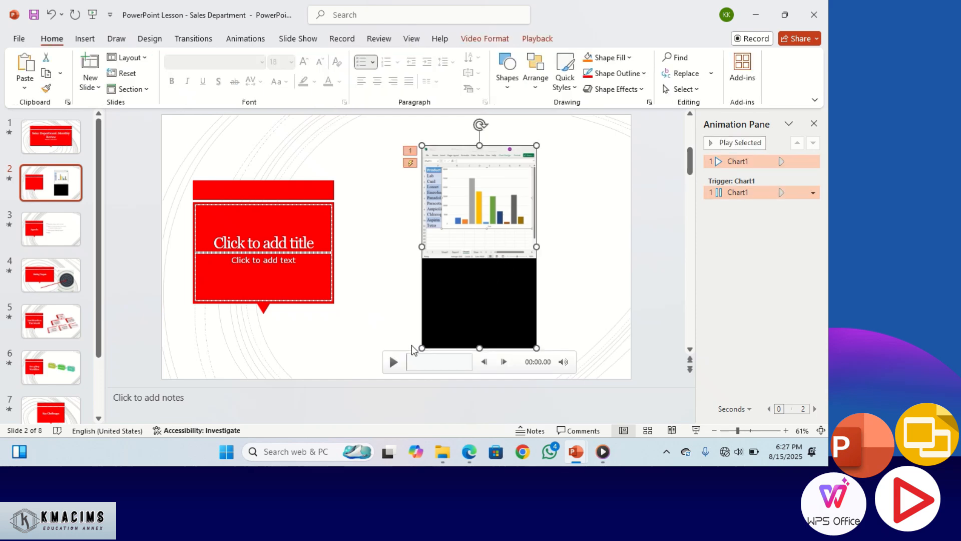
{"action": "left_click", "coordinate": [392, 363]}
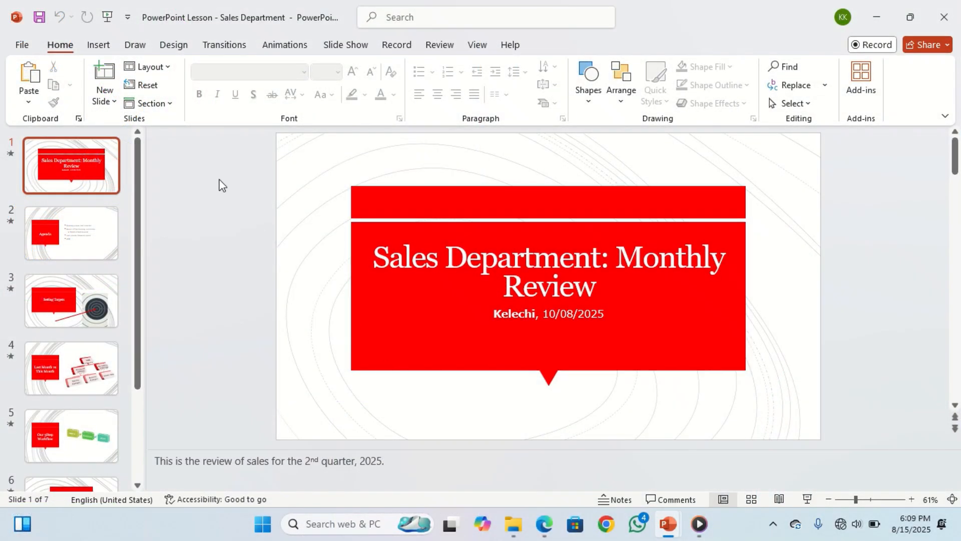
- Add a Blank slide after the title slide and insert the Chart1 (1) video from the Downloads folder on it
{"action": "left_click", "coordinate": [110, 101]}
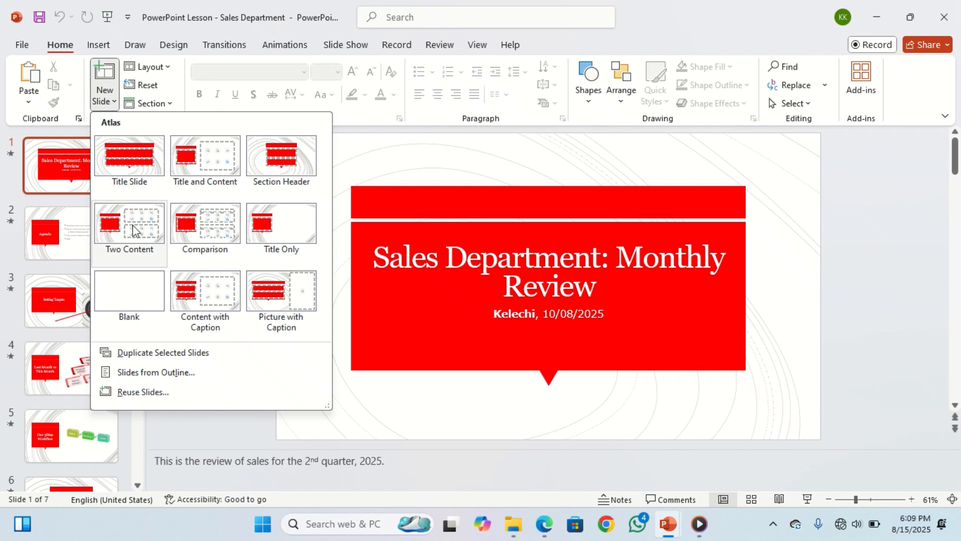
{"action": "left_click", "coordinate": [134, 293]}
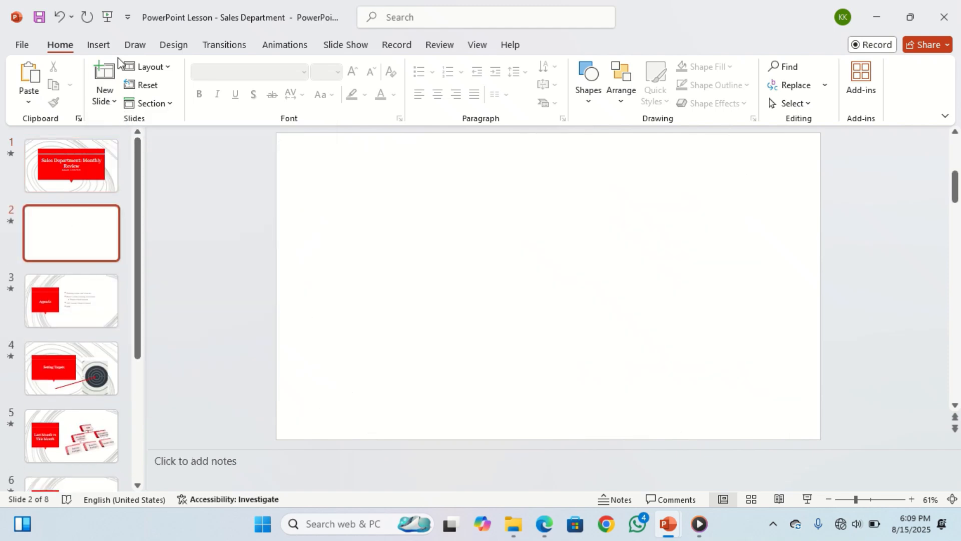
{"action": "left_click", "coordinate": [98, 43]}
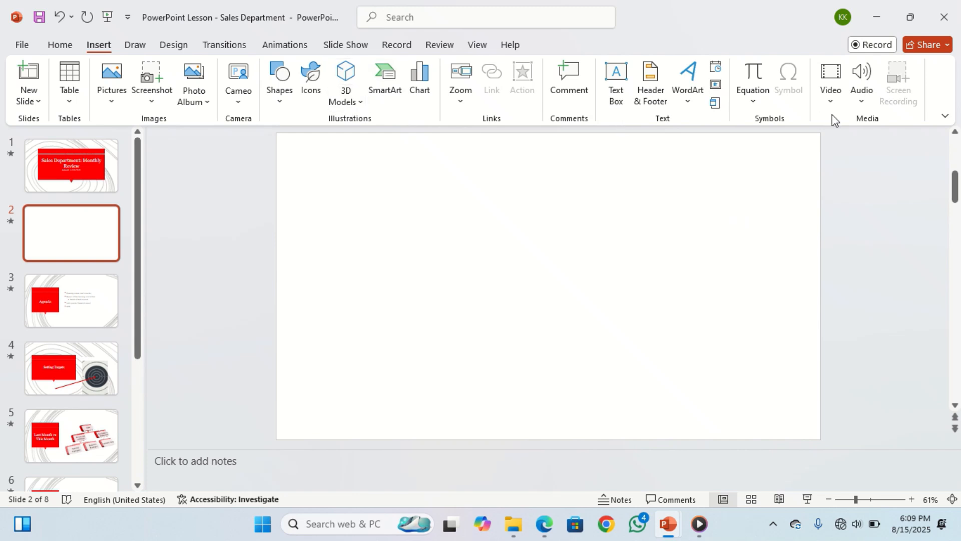
{"action": "left_click", "coordinate": [830, 83]}
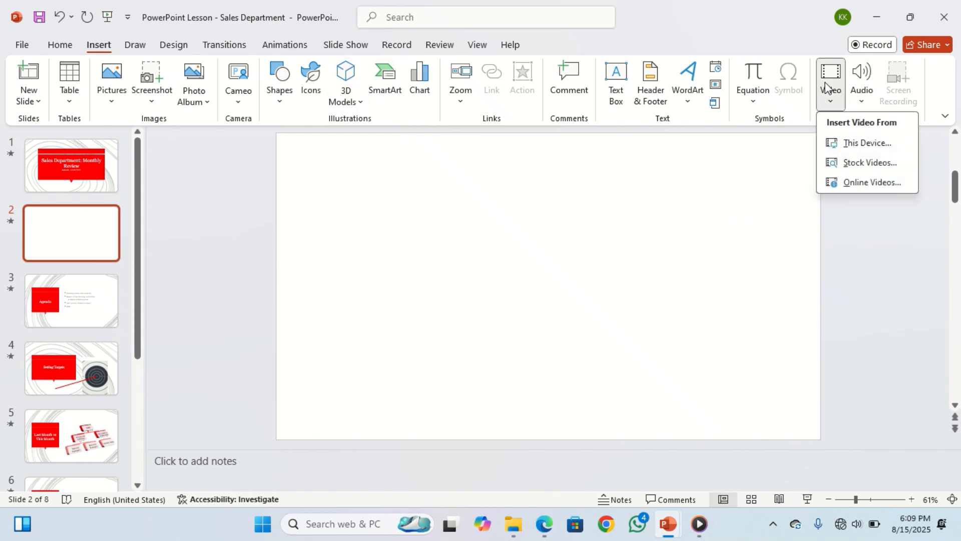
{"action": "left_click", "coordinate": [899, 146]}
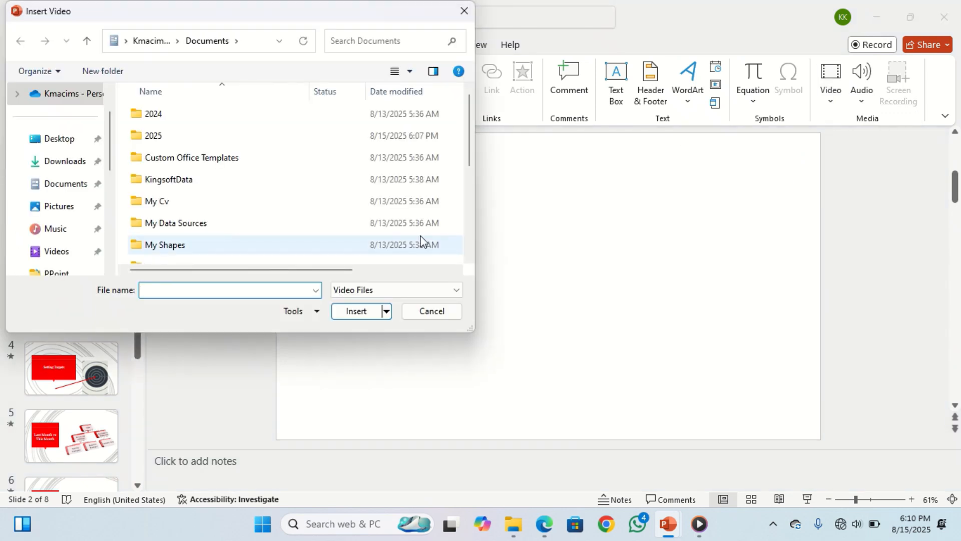
{"action": "left_click", "coordinate": [57, 170]}
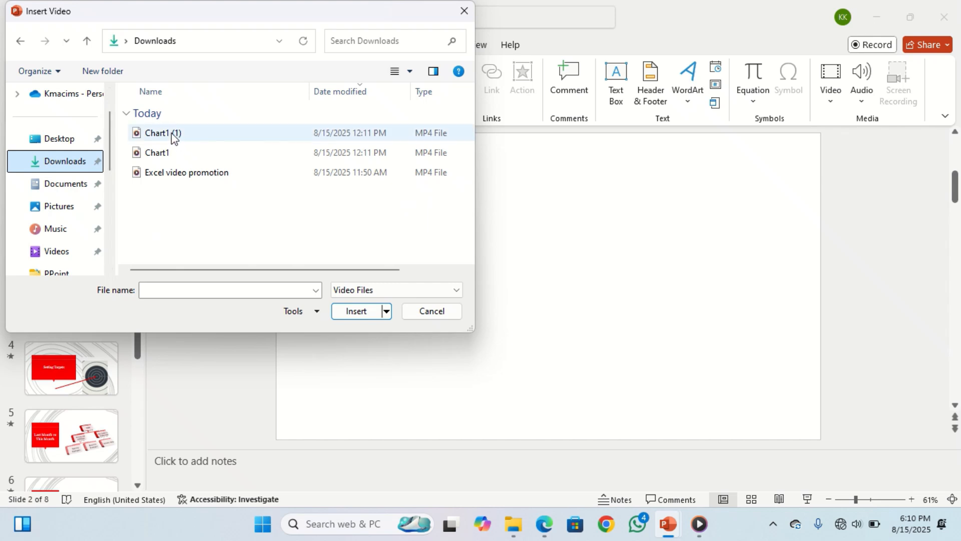
{"action": "double_click", "coordinate": [173, 134]}
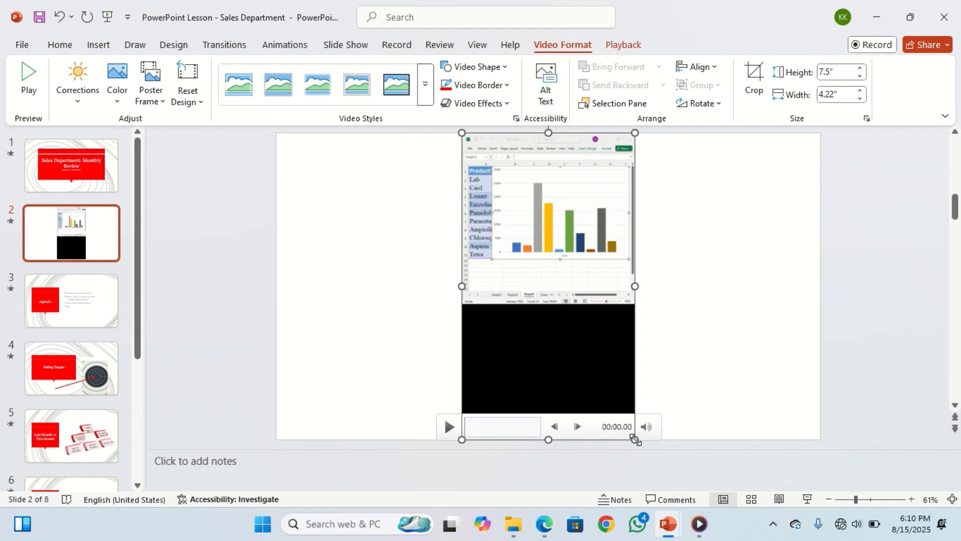
- Shrink the video to about 7.21" by 4.05" and move it to the slide's left edge
{"action": "left_click_drag", "start_coordinate": [635, 440], "coordinate": [628, 431]}
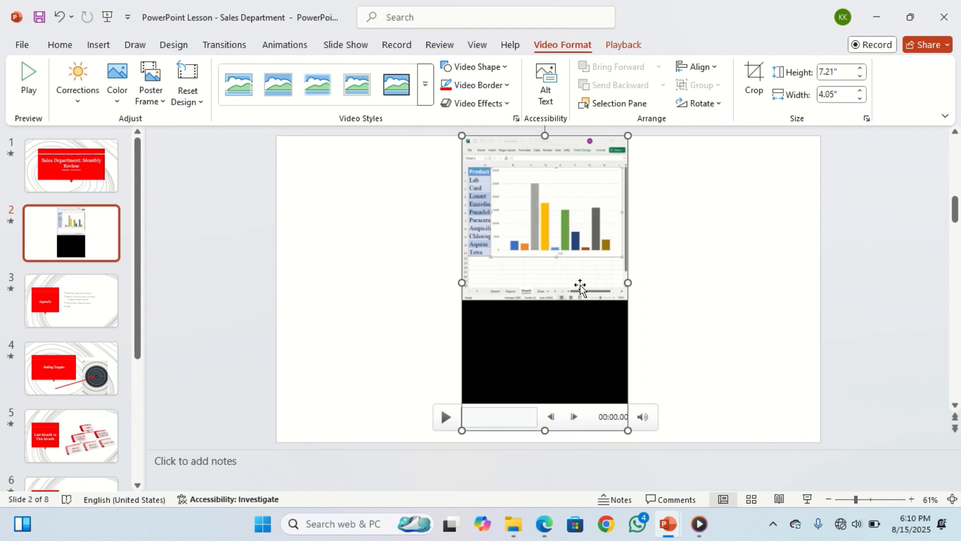
{"action": "left_click_drag", "start_coordinate": [580, 288], "coordinate": [392, 289]}
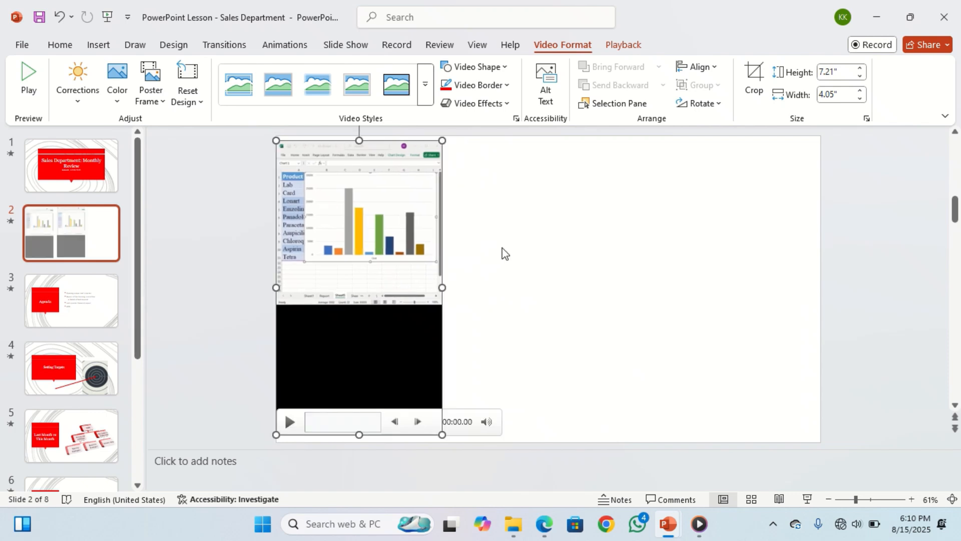
- Crop the black lower area off the video, leaving it about 4.08" high
{"action": "left_click", "coordinate": [754, 80]}
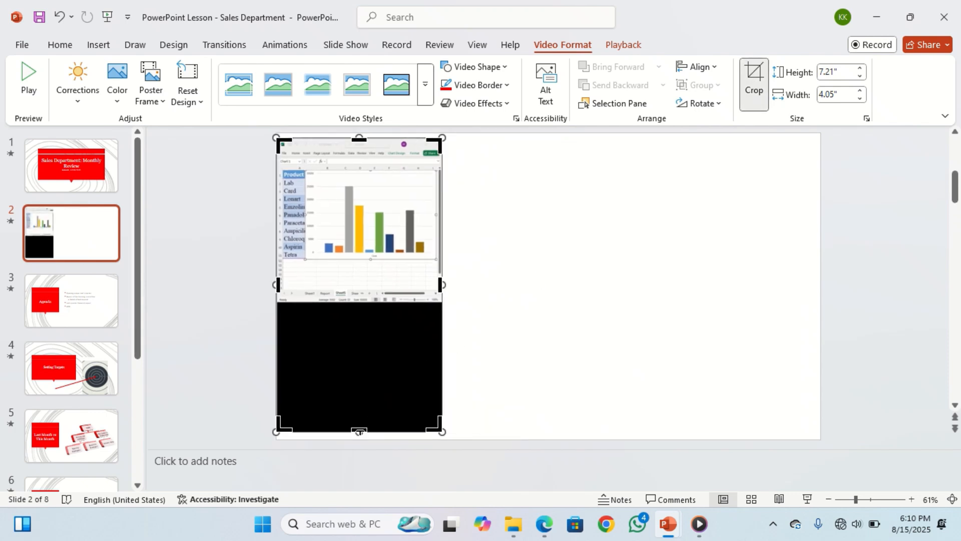
{"action": "left_click_drag", "start_coordinate": [360, 430], "coordinate": [353, 303]}
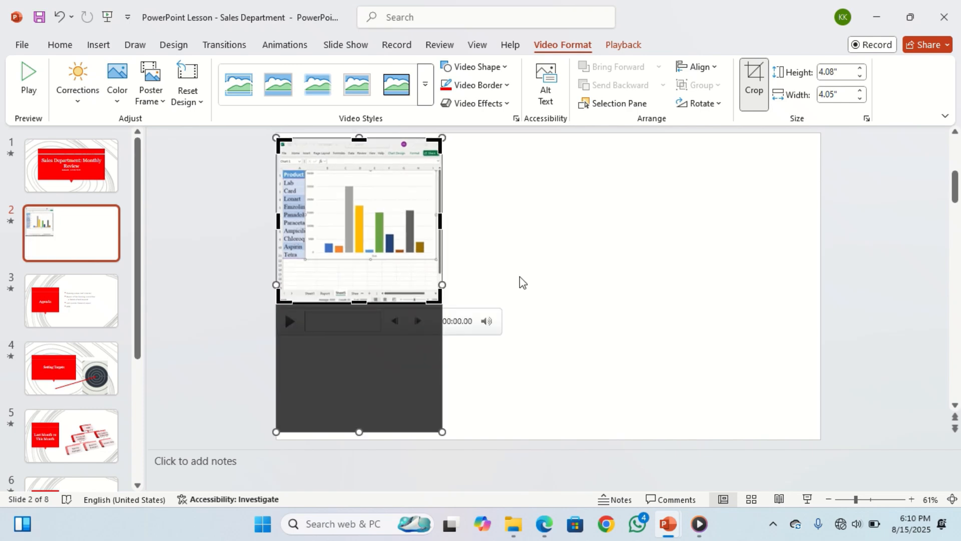
{"action": "left_click", "coordinate": [519, 276]}
{"action": "left_click", "coordinate": [545, 253]}
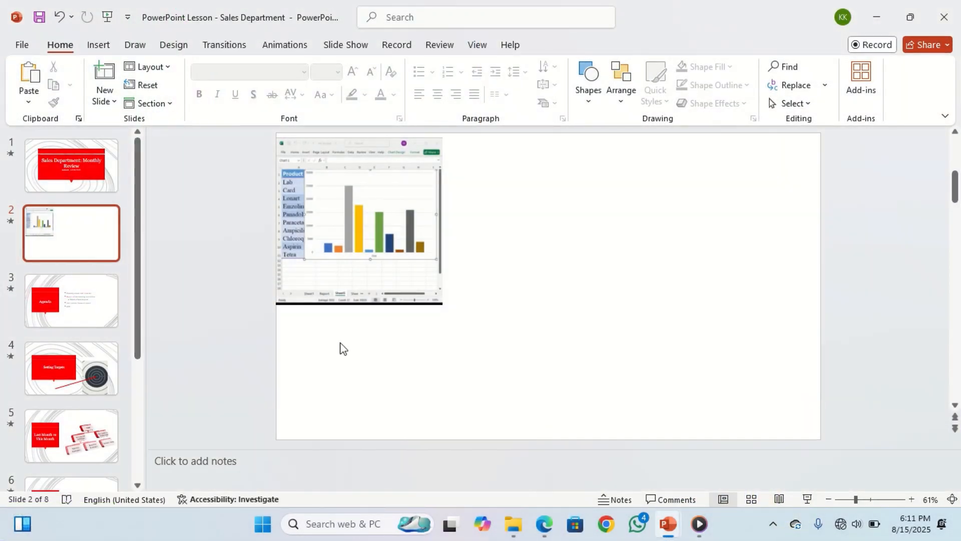
- Enlarge the cropped video proportionally until it fills the slide's height
{"action": "left_click", "coordinate": [376, 236]}
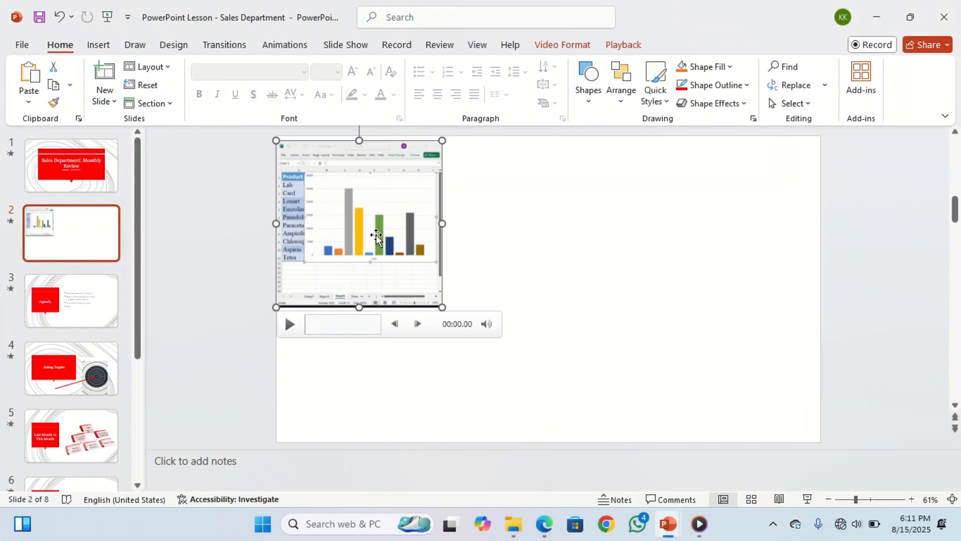
{"action": "left_click", "coordinate": [559, 39]}
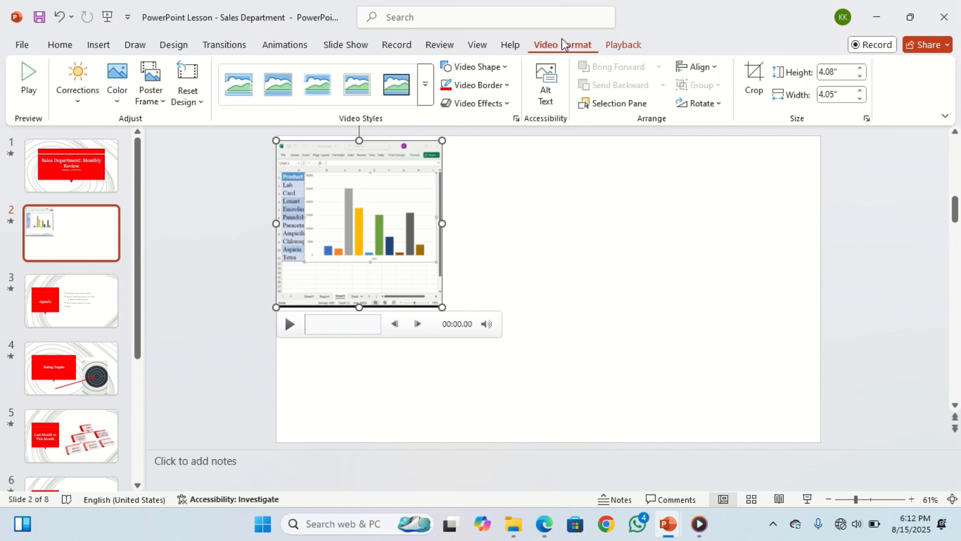
{"action": "left_click", "coordinate": [624, 46]}
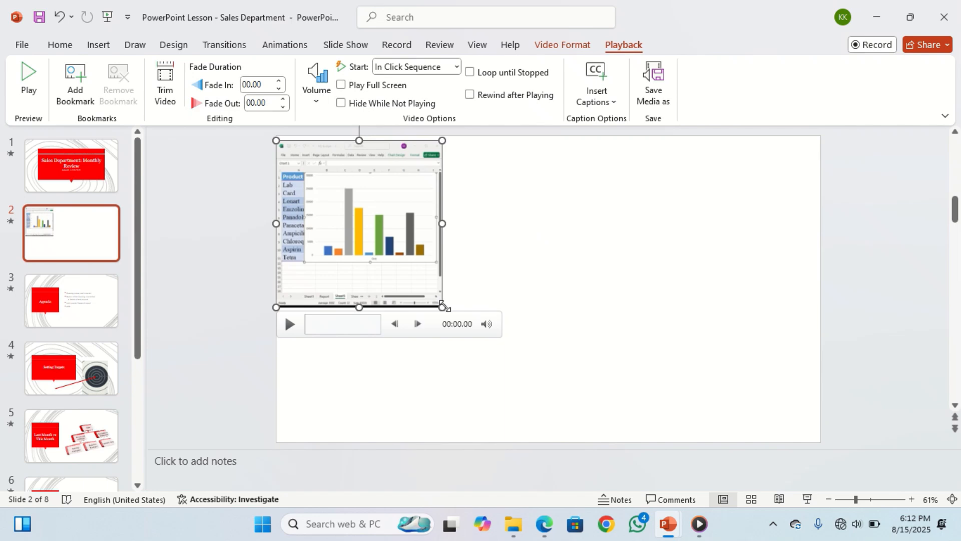
{"action": "left_click_drag", "start_coordinate": [444, 305], "coordinate": [577, 413]}
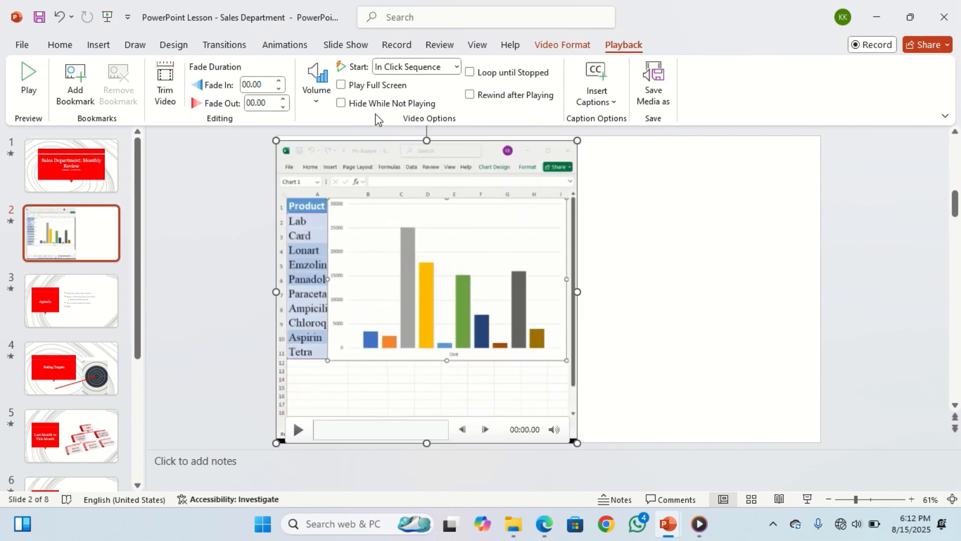
- Choose In Click Sequence as the video's start option and display the Animation Pane
{"action": "left_click", "coordinate": [456, 67]}
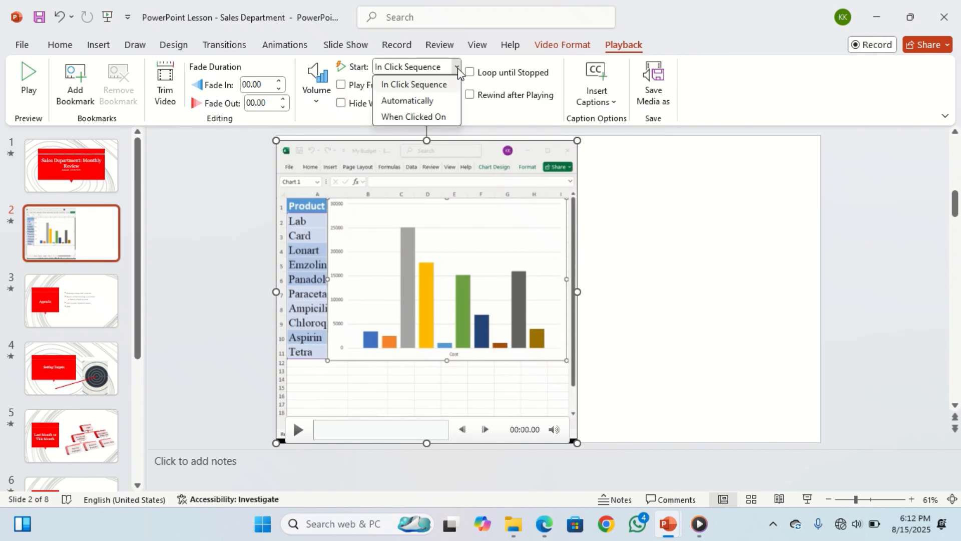
{"action": "left_click", "coordinate": [439, 89]}
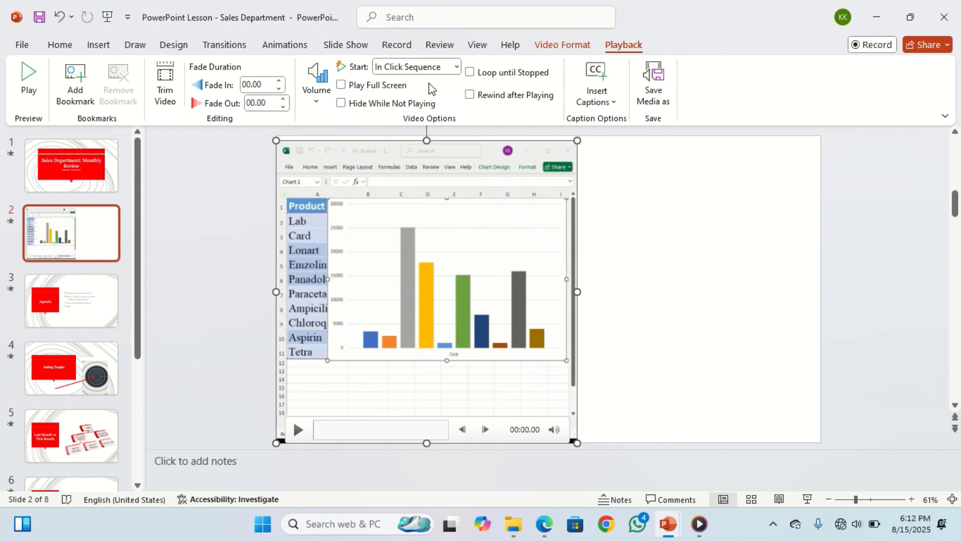
{"action": "left_click", "coordinate": [284, 45]}
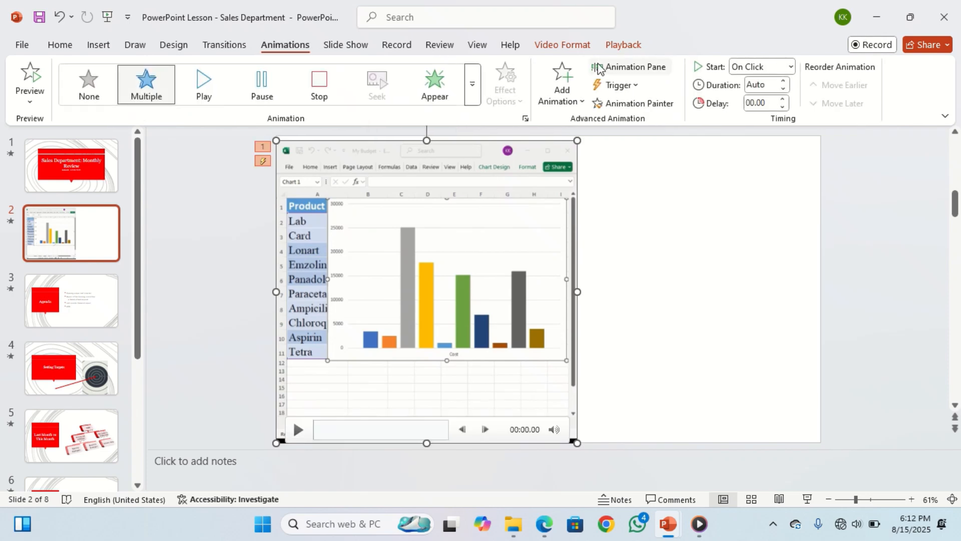
{"action": "left_click", "coordinate": [628, 70]}
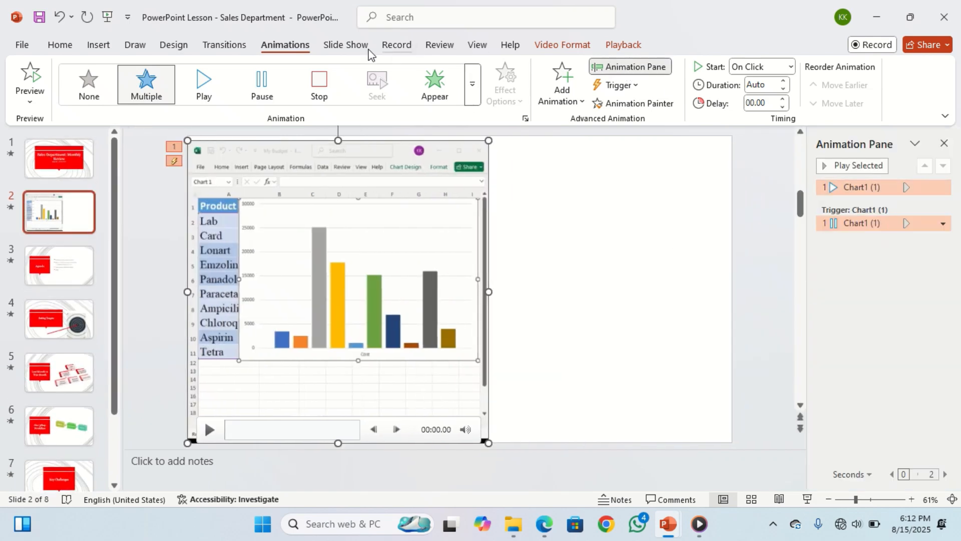
- Set the video's start option to Automatically
{"action": "left_click", "coordinate": [620, 45]}
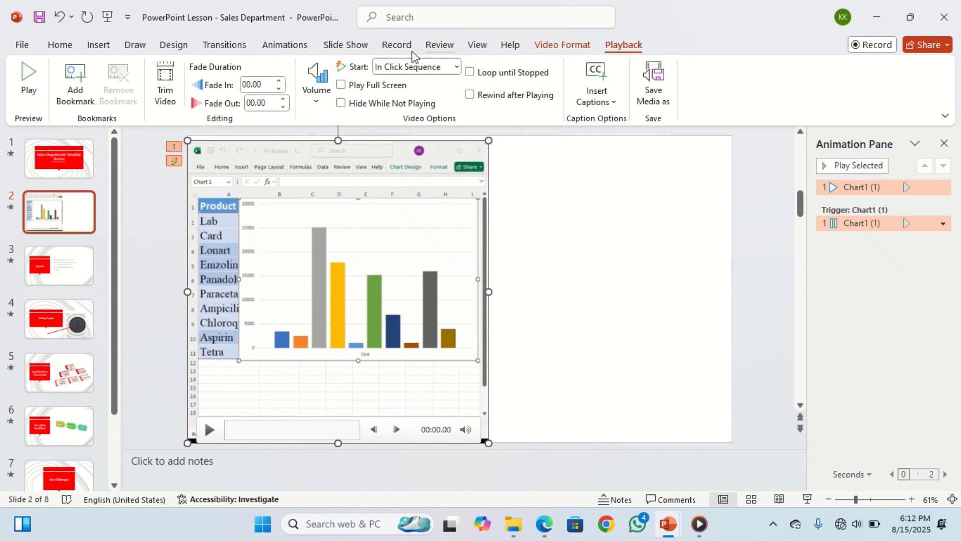
{"action": "left_click", "coordinate": [449, 68]}
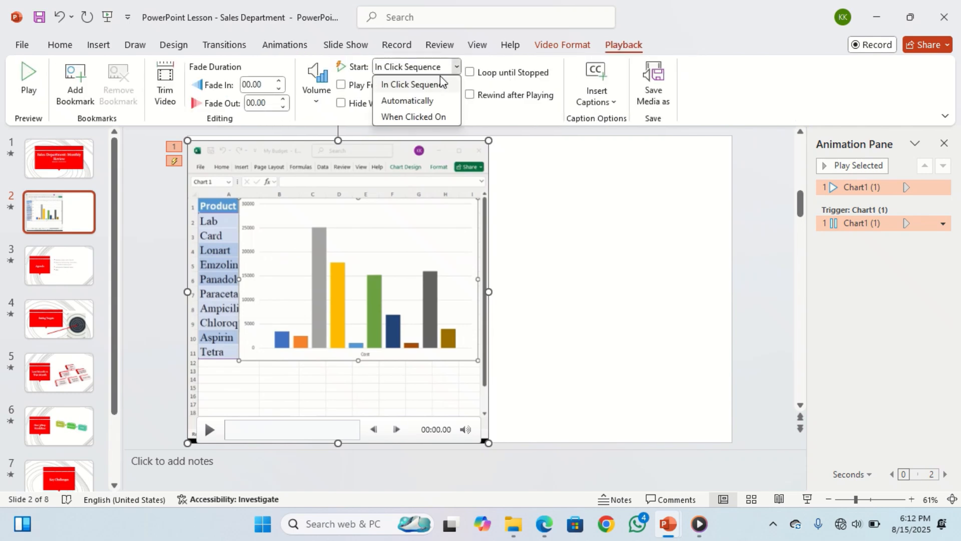
{"action": "left_click", "coordinate": [424, 100]}
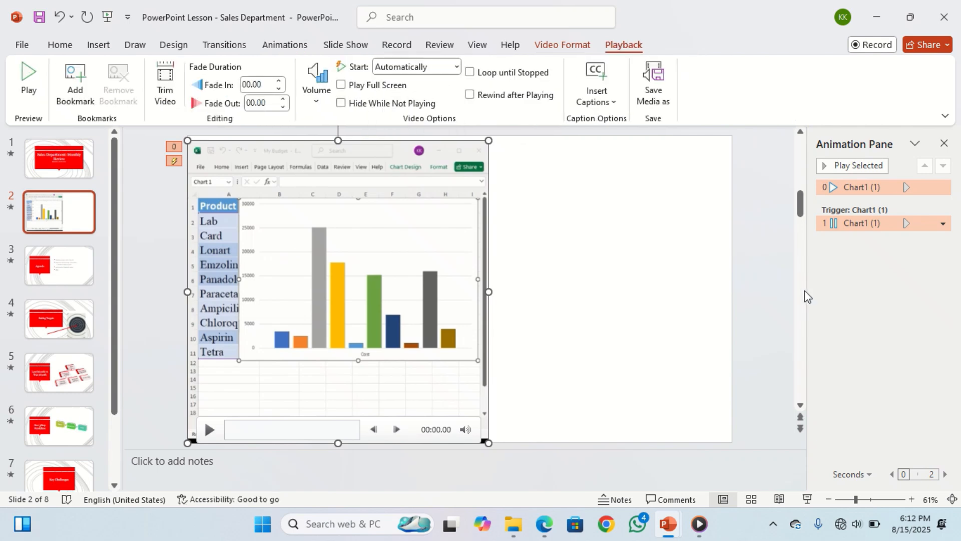
{"action": "left_click", "coordinate": [844, 316]}
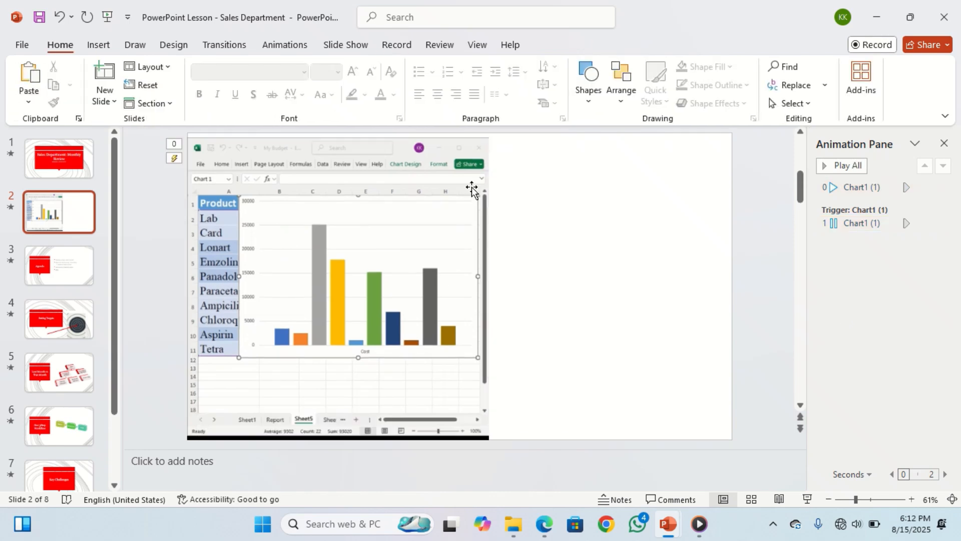
- Enable Play Full Screen for the video and set its start option to In Click Sequence
{"action": "left_click", "coordinate": [464, 204]}
{"action": "left_click", "coordinate": [622, 45]}
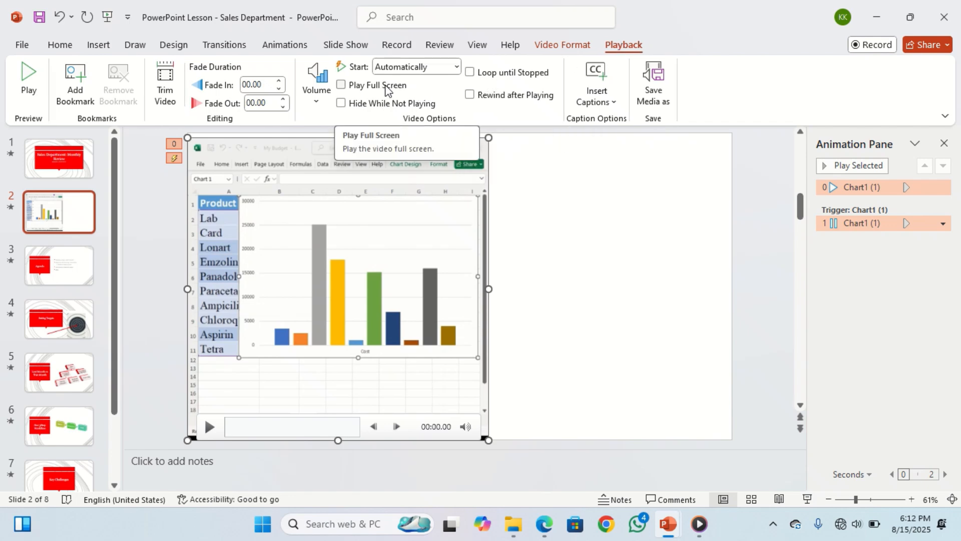
{"action": "left_click", "coordinate": [342, 85]}
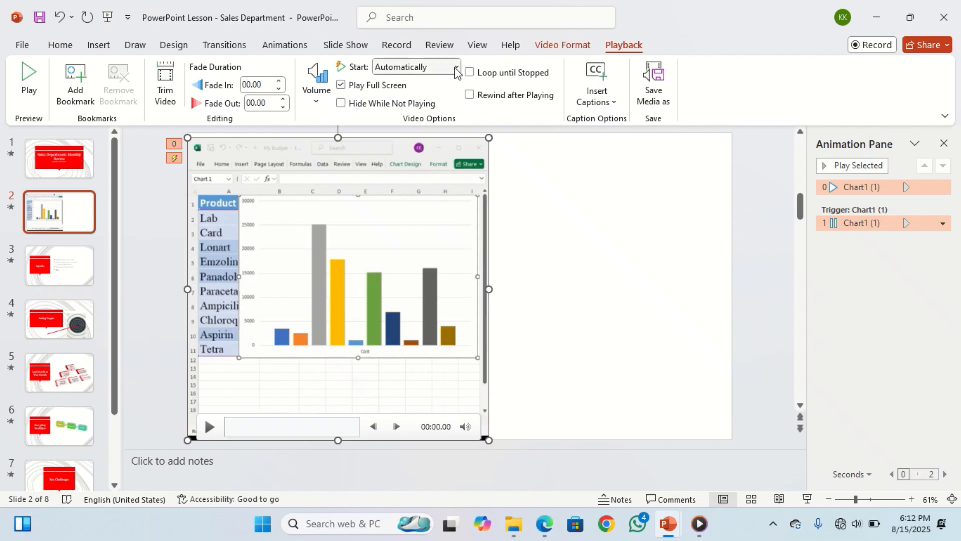
{"action": "left_click", "coordinate": [457, 68]}
{"action": "left_click", "coordinate": [435, 85]}
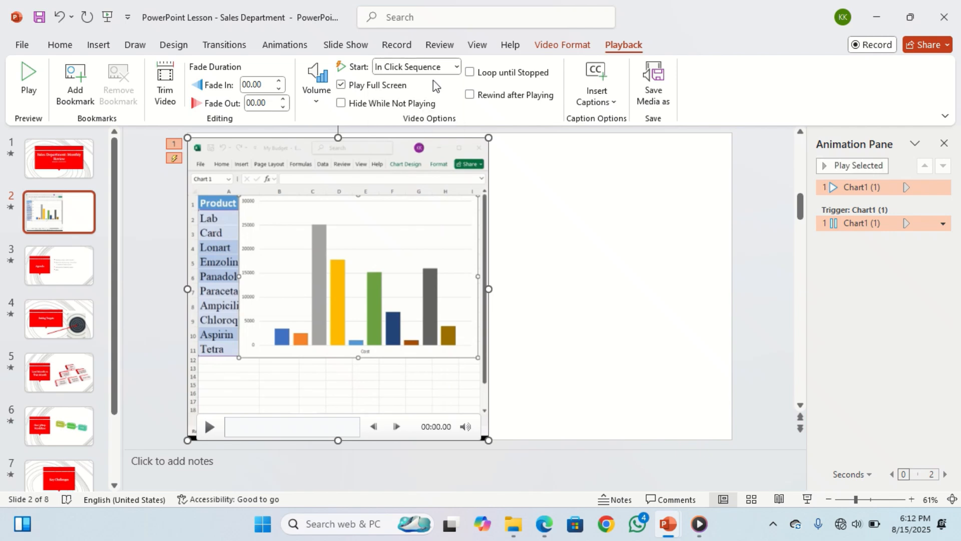
- Run the slide show from the current slide, play the video full screen, and exit the show
{"action": "key", "text": "shift+F5"}
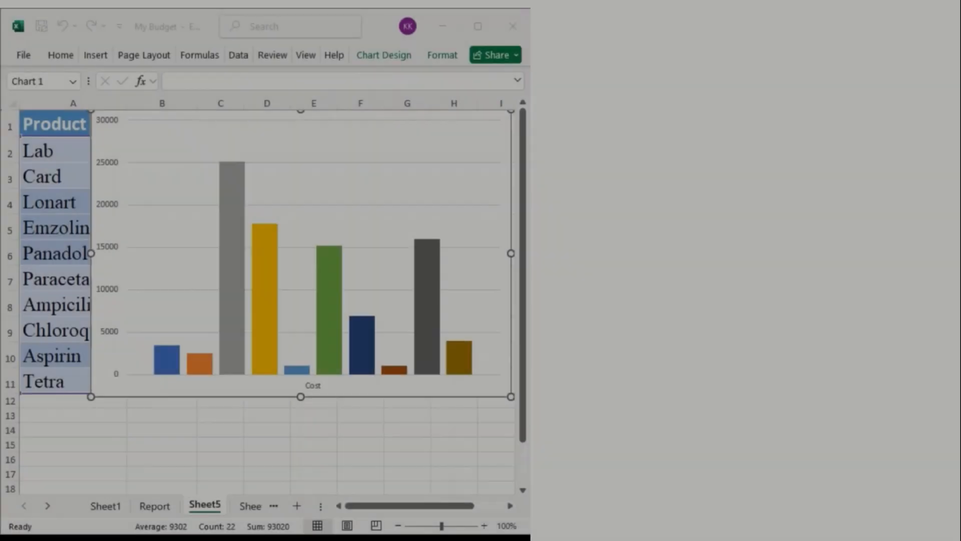
{"action": "left_click", "coordinate": [507, 152]}
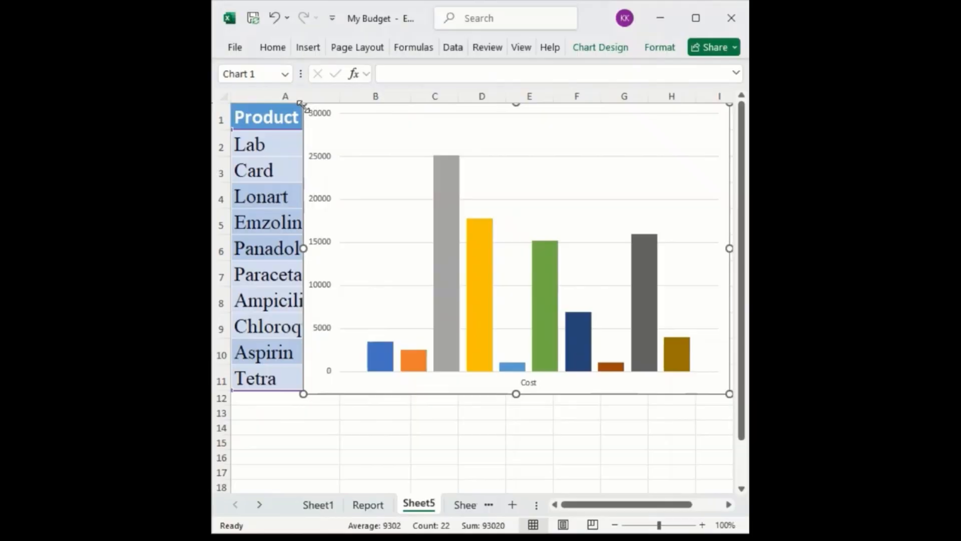
{"action": "key", "text": "Escape"}
{"action": "key", "text": "Escape"}
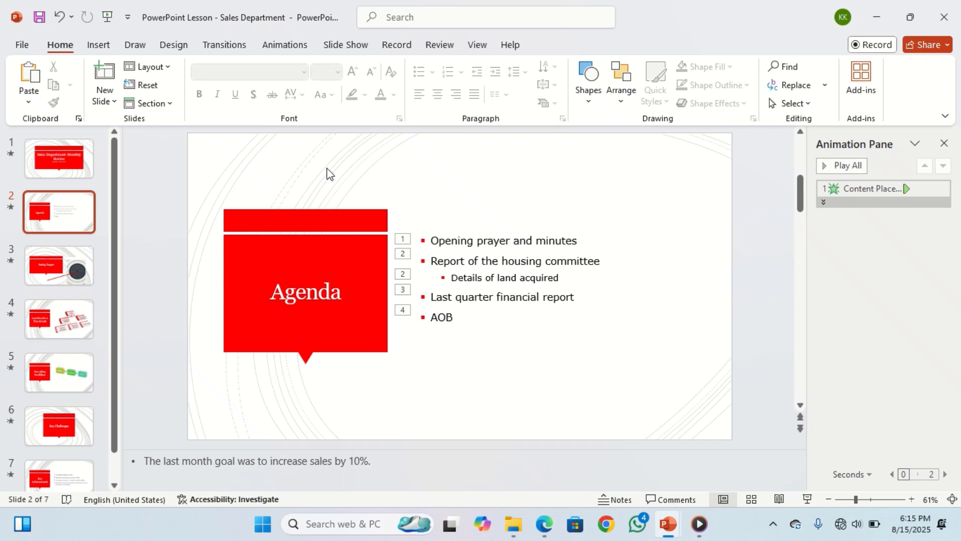
- Add a new slide with the Blank layout directly after the title slide
{"action": "left_click", "coordinate": [59, 171]}
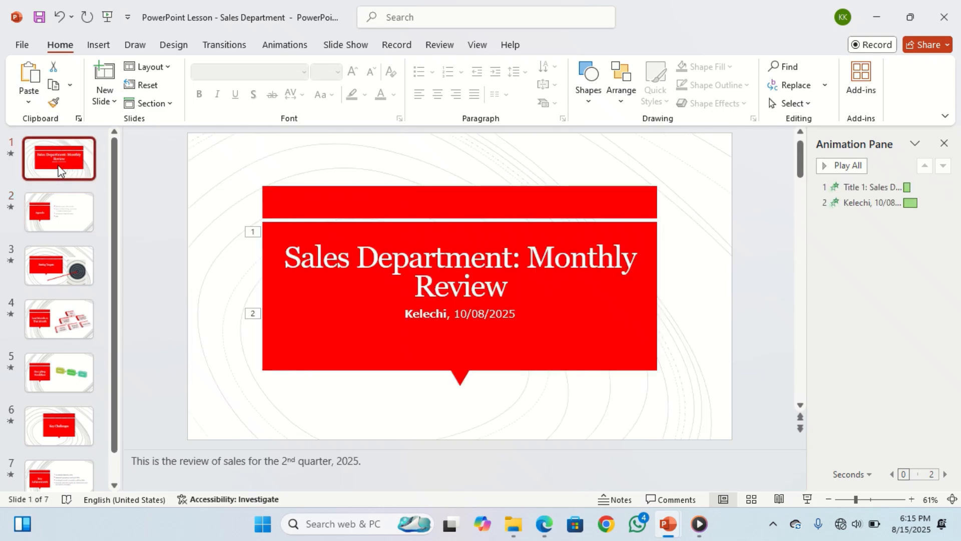
{"action": "left_click", "coordinate": [106, 98]}
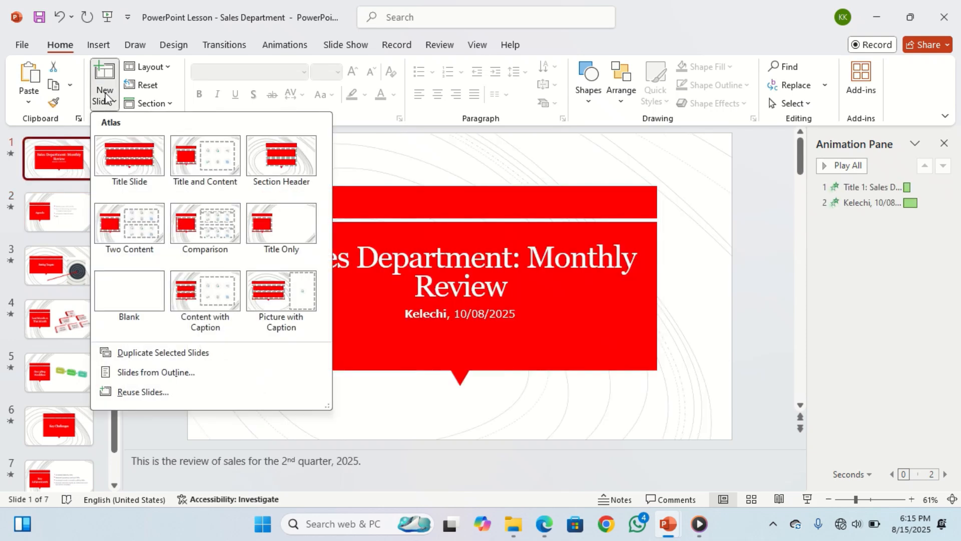
{"action": "left_click", "coordinate": [133, 294]}
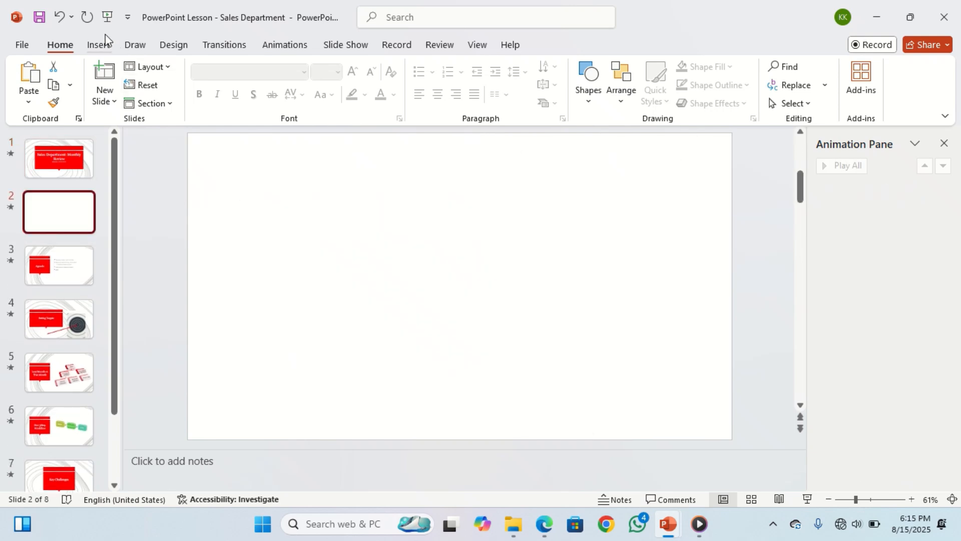
- Insert the video "Excel video promotion" from the device's Downloads folder onto the blank slide
{"action": "left_click", "coordinate": [98, 44]}
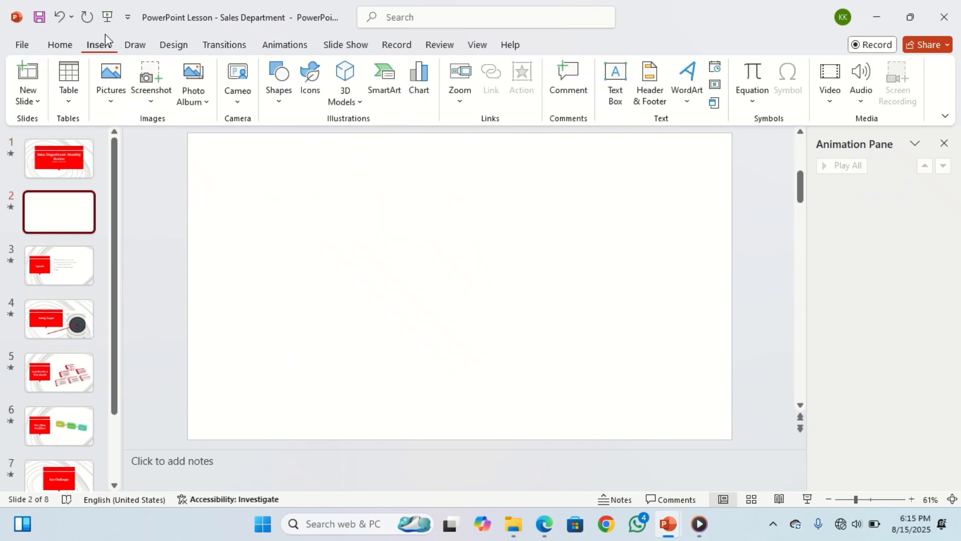
{"action": "left_click", "coordinate": [829, 78]}
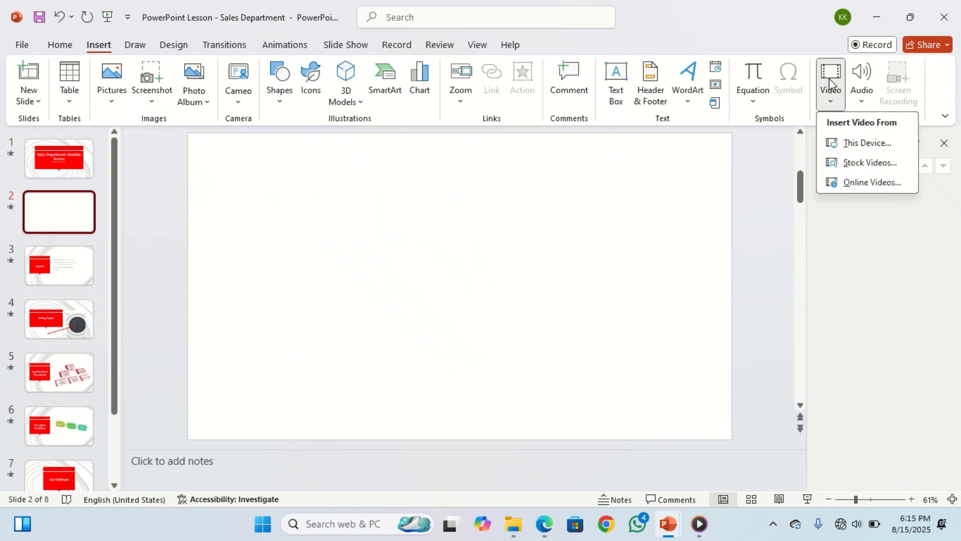
{"action": "left_click", "coordinate": [860, 144]}
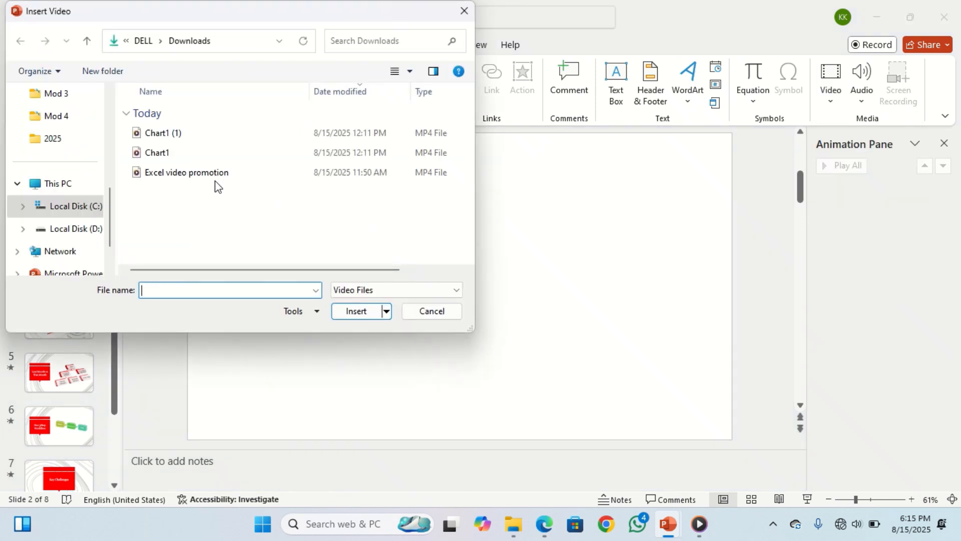
{"action": "double_click", "coordinate": [204, 176]}
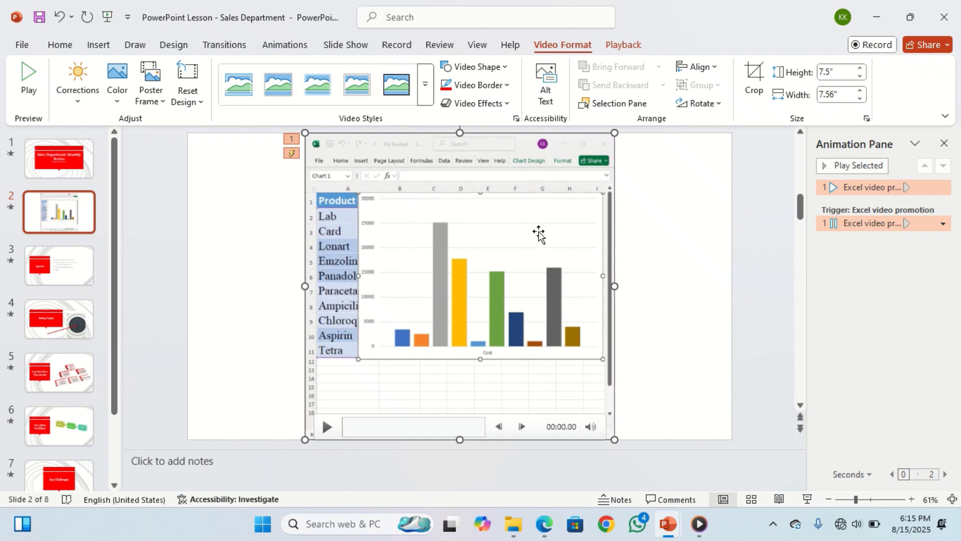
- Set the inserted Excel promotion video's start option to Automatically
{"action": "left_click", "coordinate": [620, 45]}
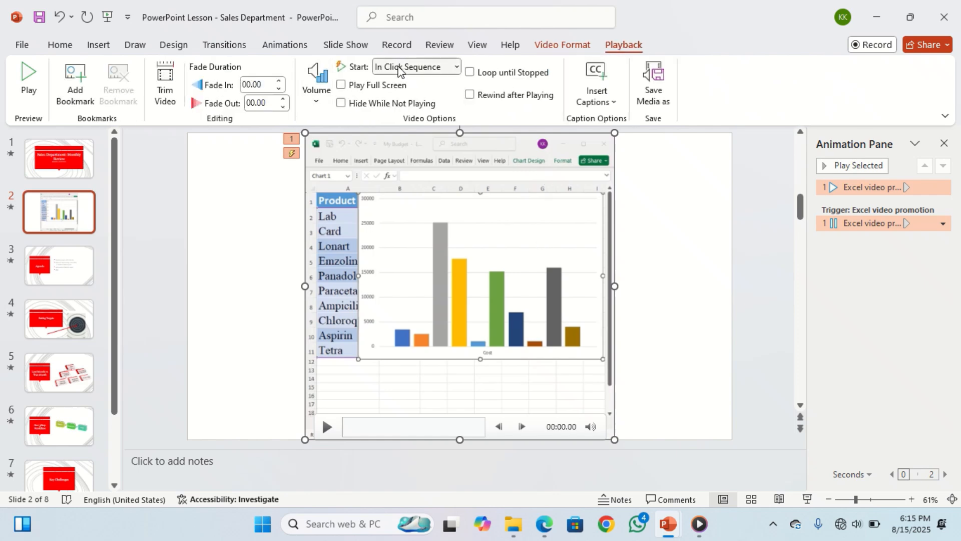
{"action": "left_click", "coordinate": [456, 69]}
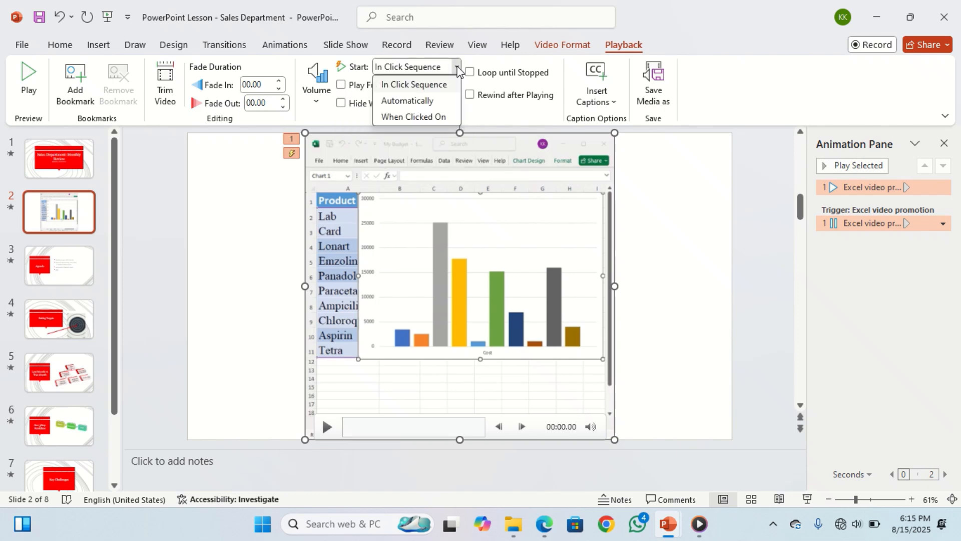
{"action": "left_click", "coordinate": [434, 102]}
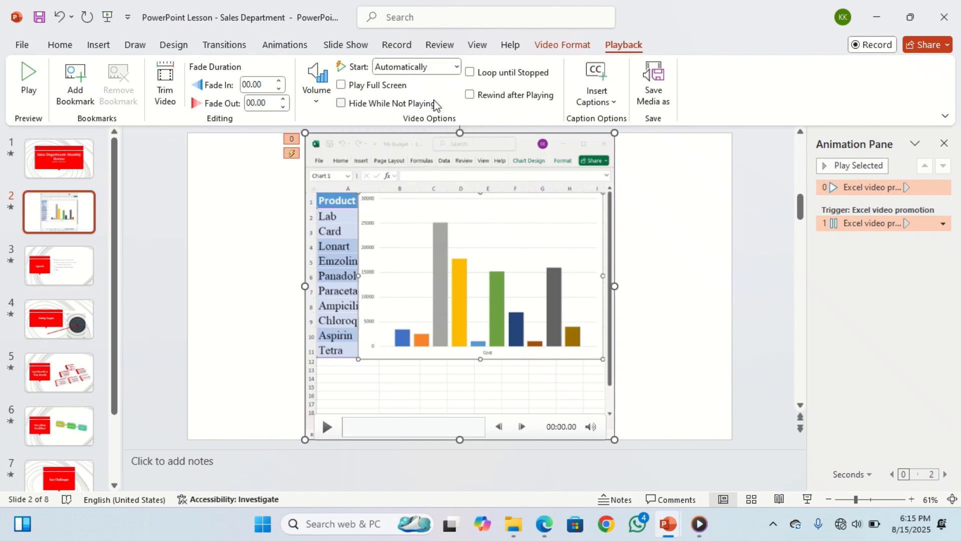
- Deselect the video, run the slide show from the current slide to watch it play, and exit the show
{"action": "left_click", "coordinate": [720, 217]}
{"action": "left_click", "coordinate": [345, 47]}
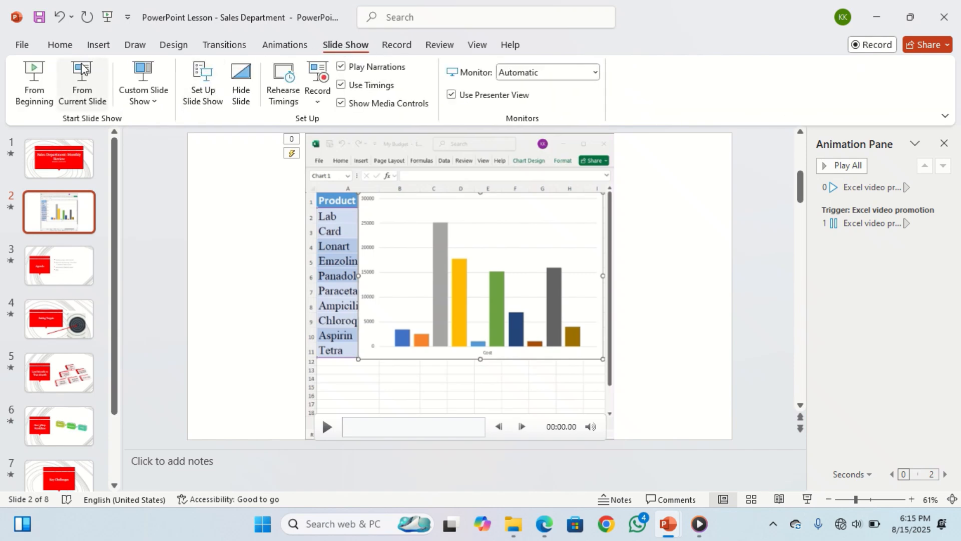
{"action": "left_click", "coordinate": [81, 80]}
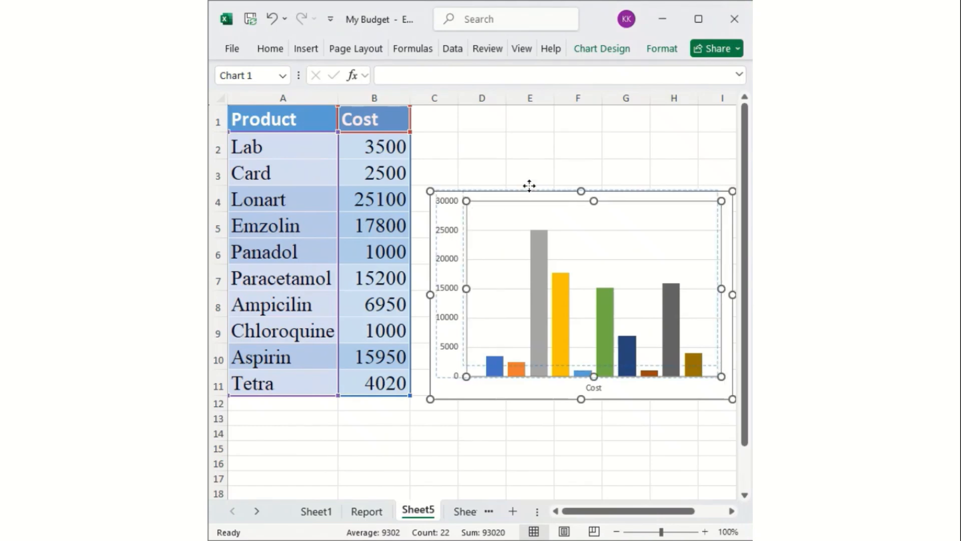
{"action": "key", "text": "Escape"}
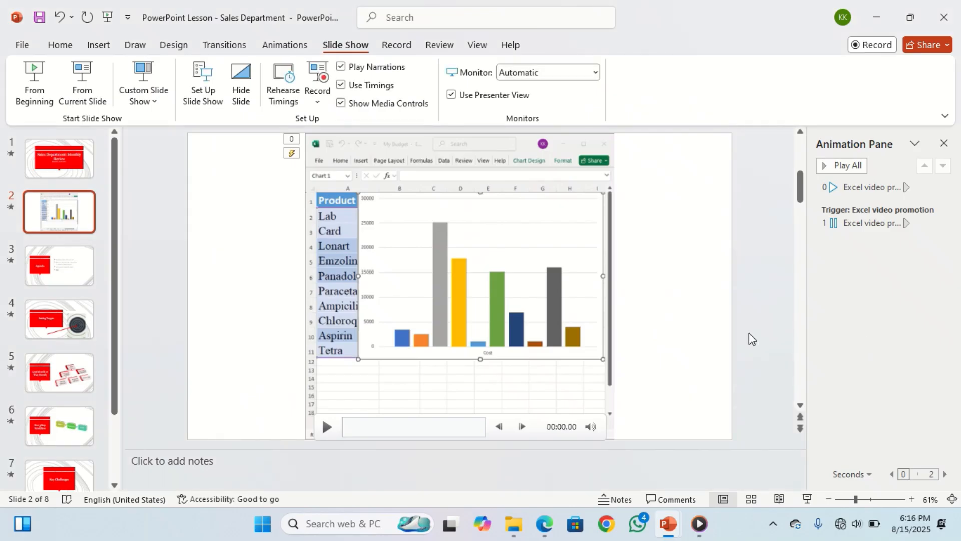